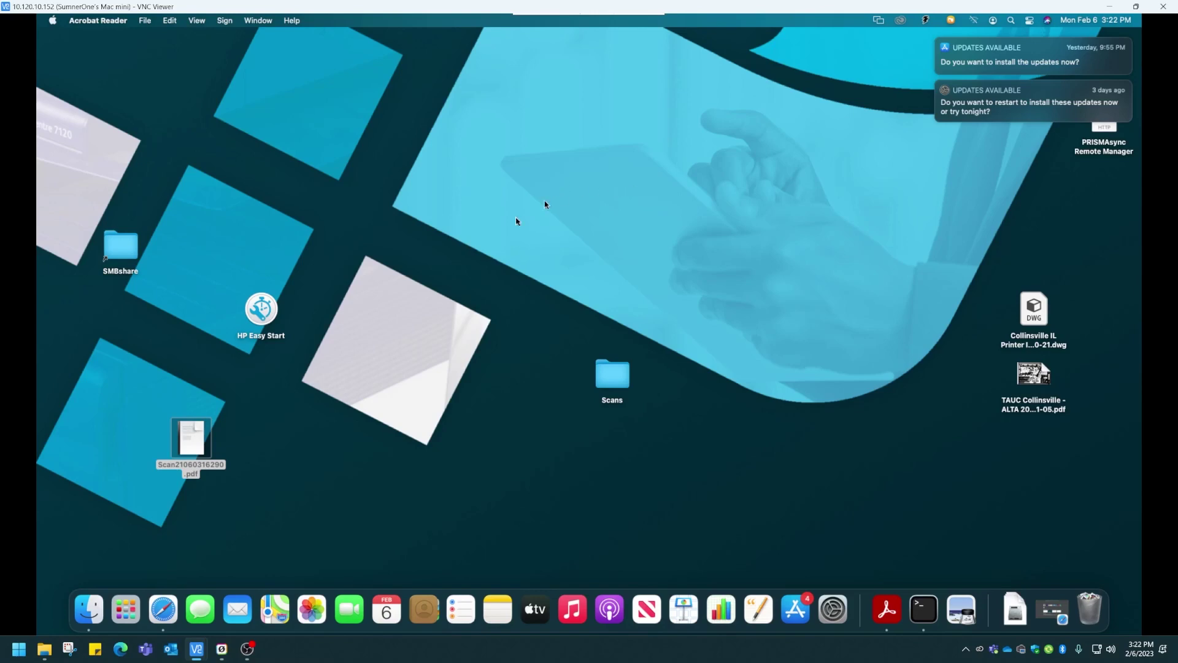
Open the scanned PDF in Acrobat Reader and print it to the 'bizhub c554e test' printer
{"action": "double_click", "coordinate": [200, 450]}
{"action": "left_click", "coordinate": [146, 21]}
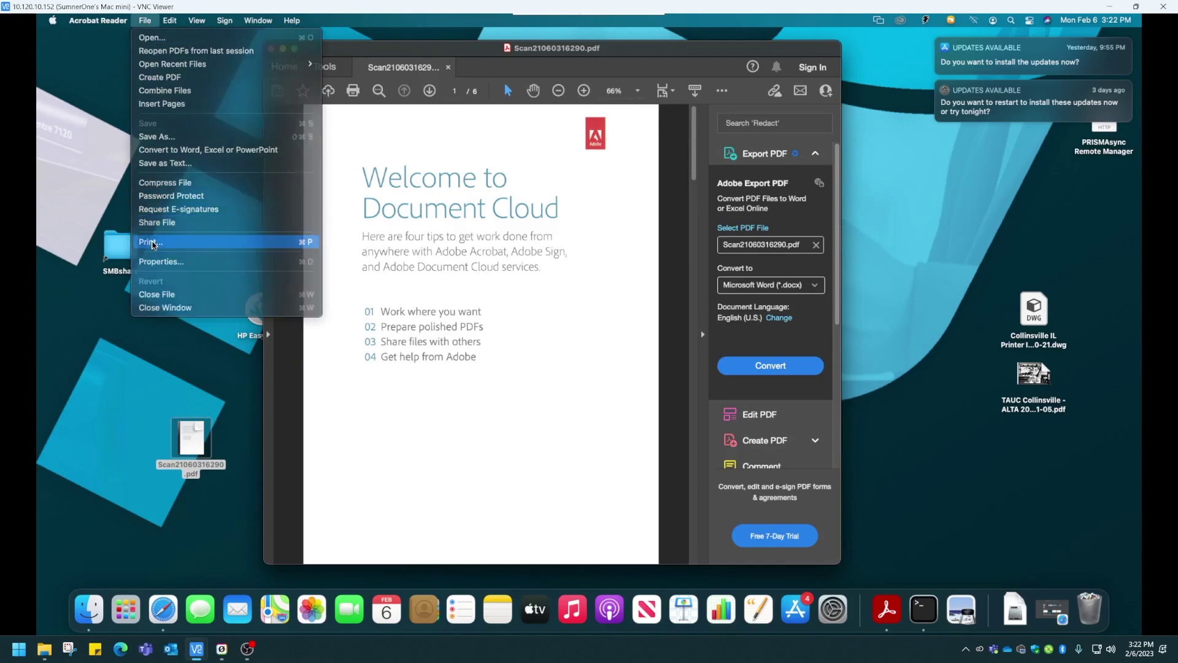
{"action": "left_click", "coordinate": [152, 243]}
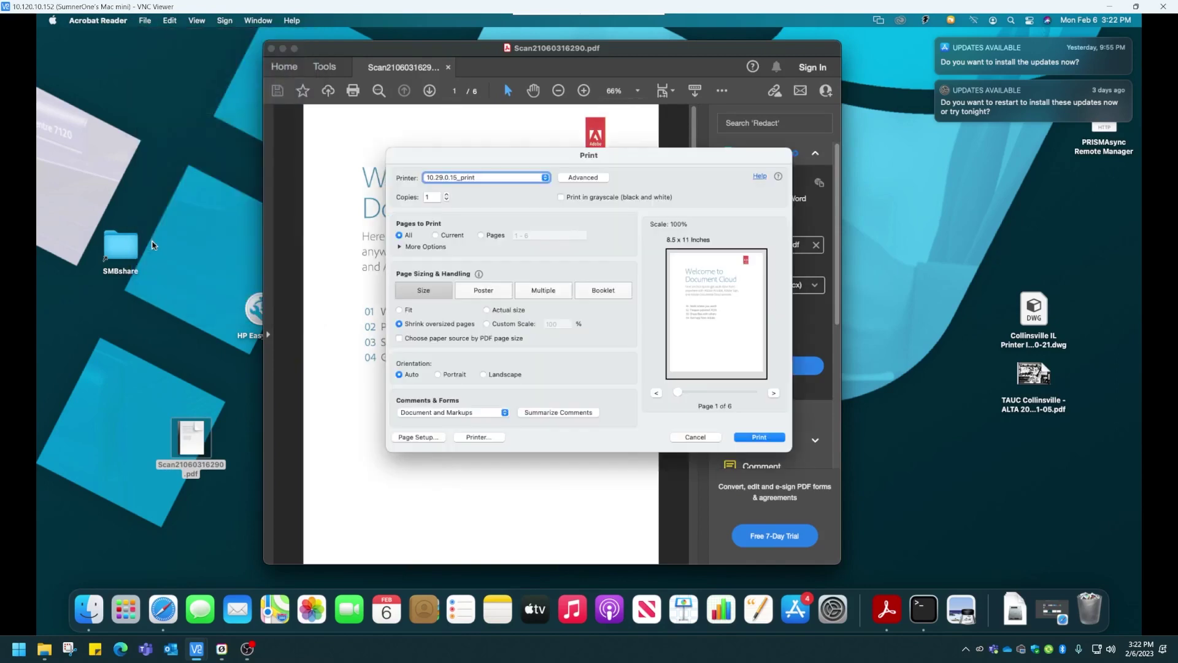
{"action": "left_click", "coordinate": [545, 180]}
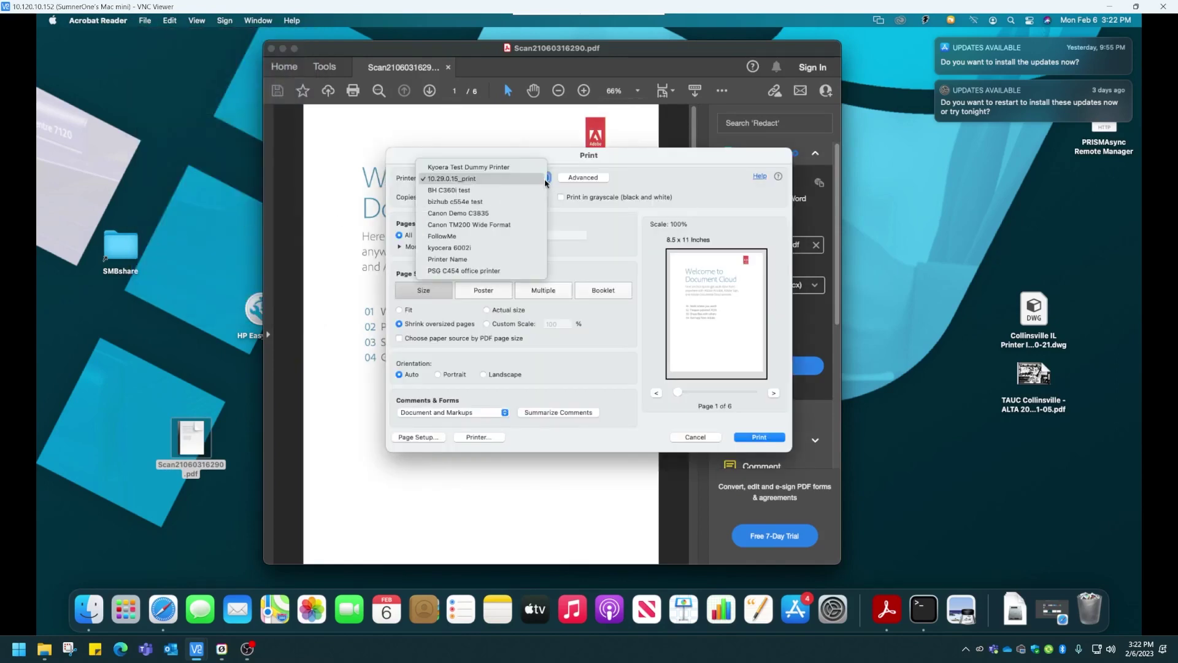
{"action": "left_click", "coordinate": [483, 205]}
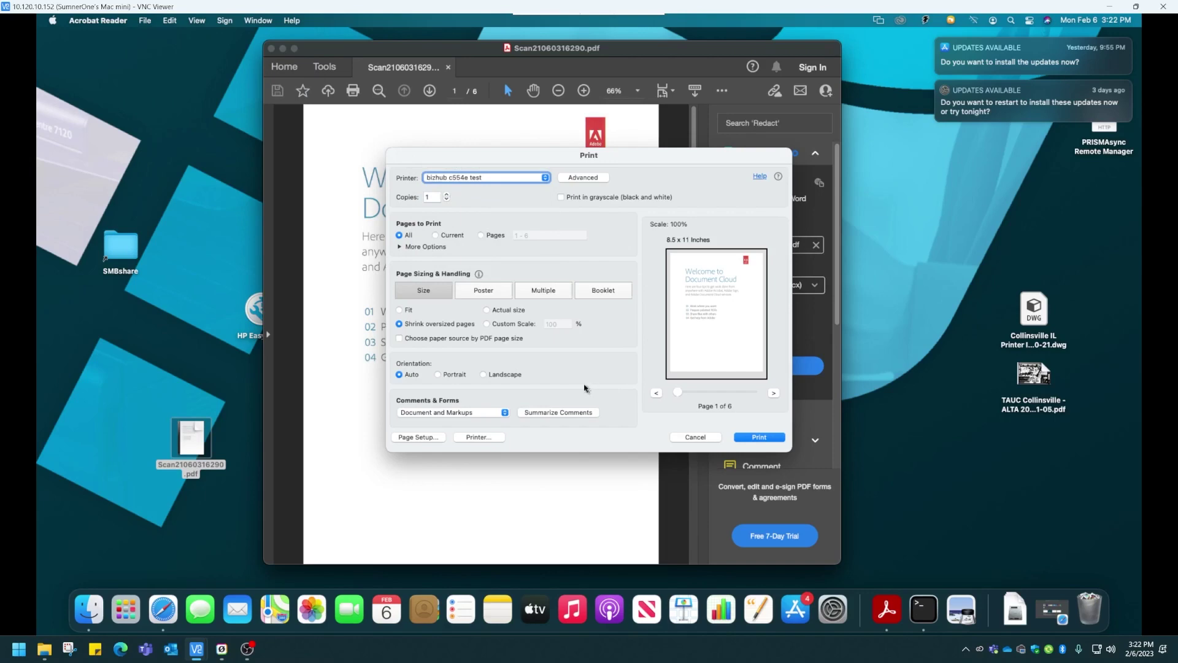
Change Print Type from 2-Sided to 1-Sided in the printer's Layout / Finish panel
{"action": "left_click", "coordinate": [480, 441]}
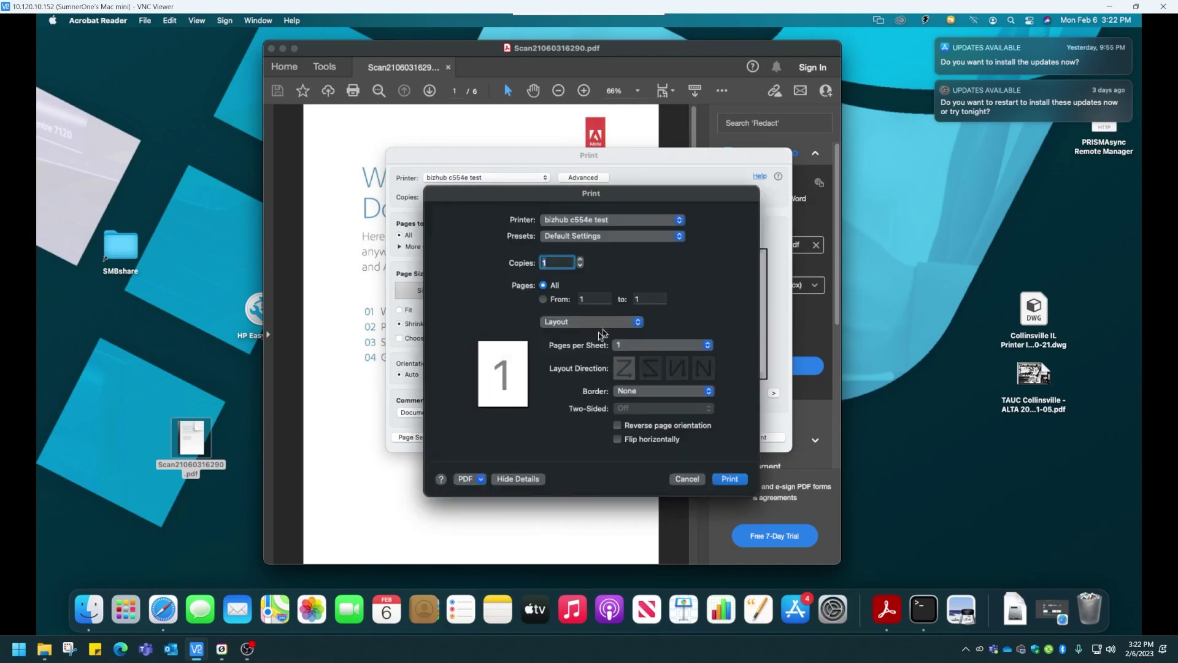
{"action": "left_click", "coordinate": [629, 325]}
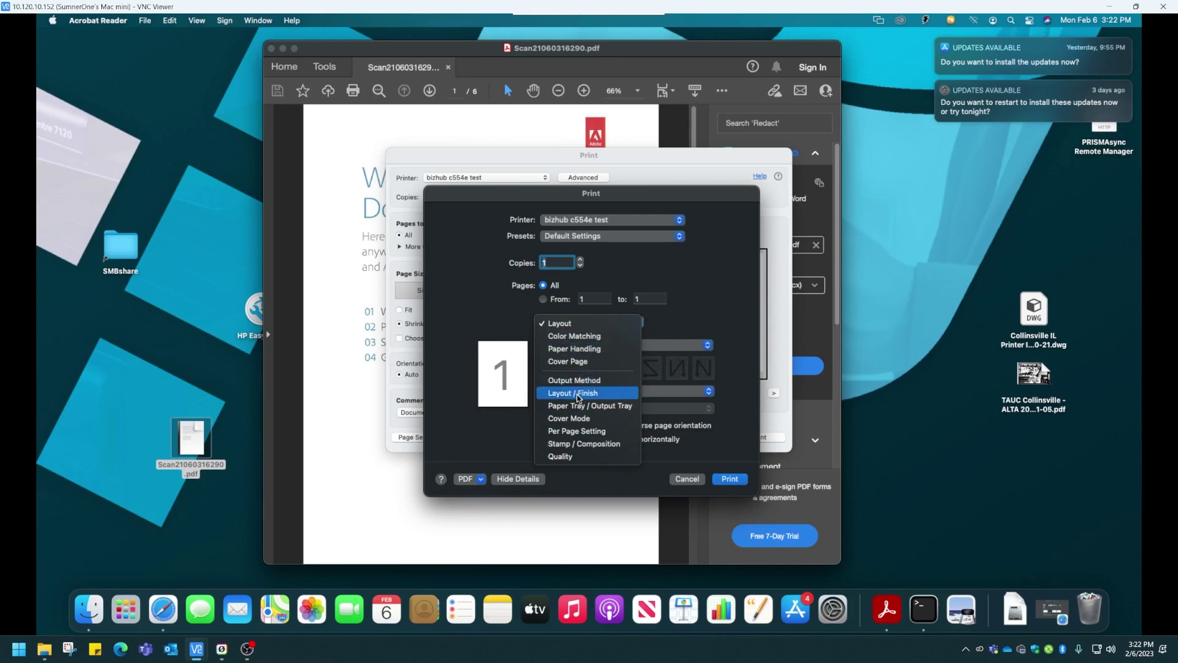
{"action": "left_click", "coordinate": [577, 398]}
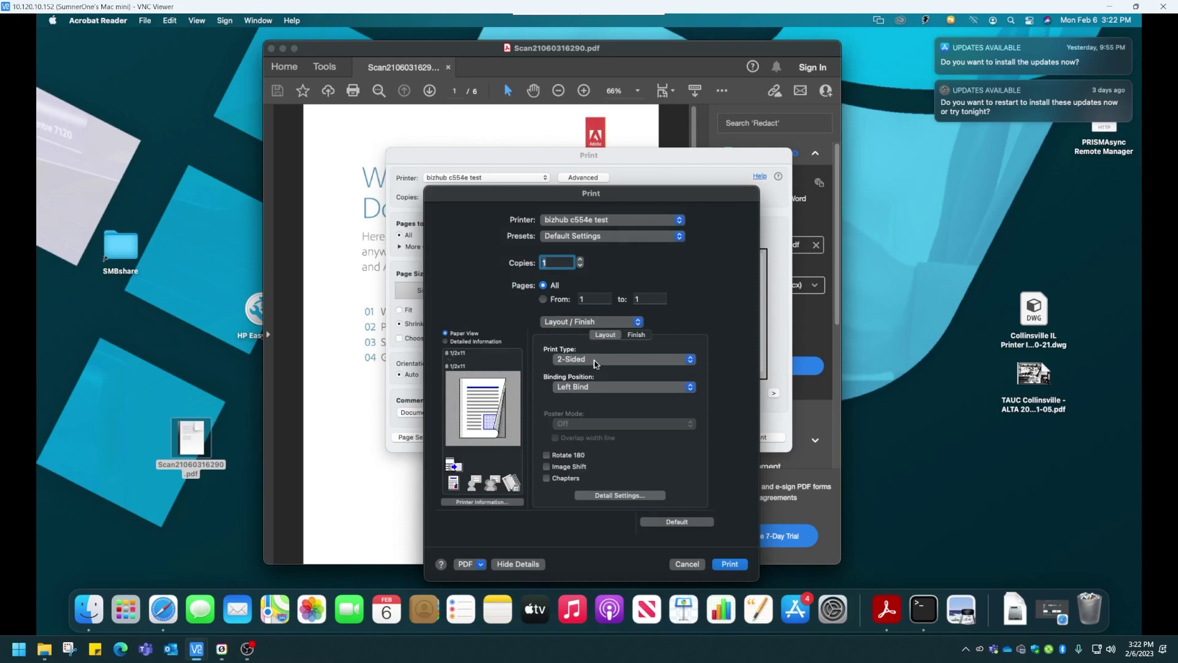
{"action": "left_click", "coordinate": [594, 364]}
{"action": "left_click", "coordinate": [595, 362]}
{"action": "left_click", "coordinate": [595, 361]}
{"action": "left_click", "coordinate": [594, 349]}
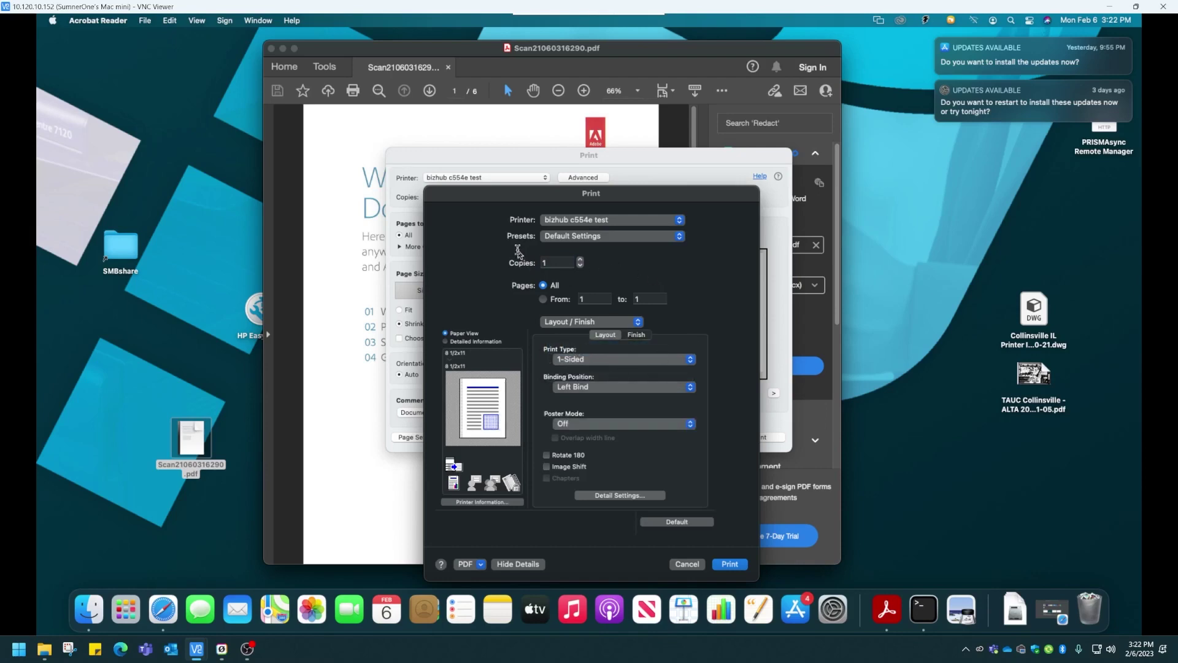
Save the current 1-Sided settings as a print preset named 'single sided'
{"action": "left_click", "coordinate": [637, 239]}
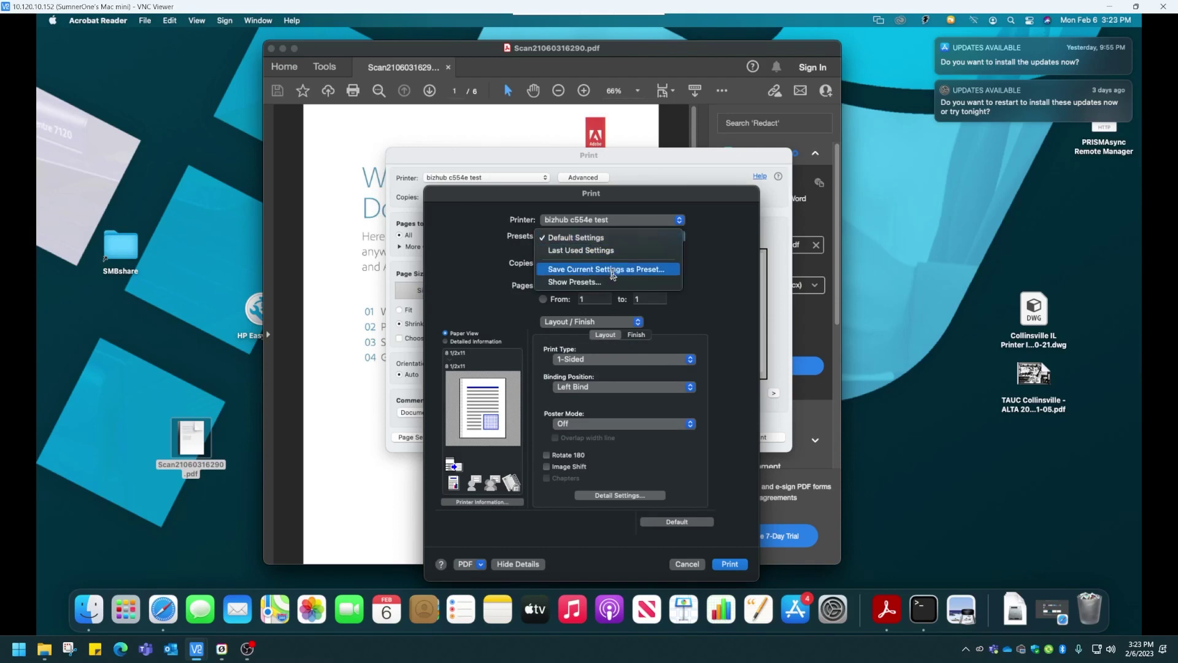
{"action": "left_click", "coordinate": [613, 270]}
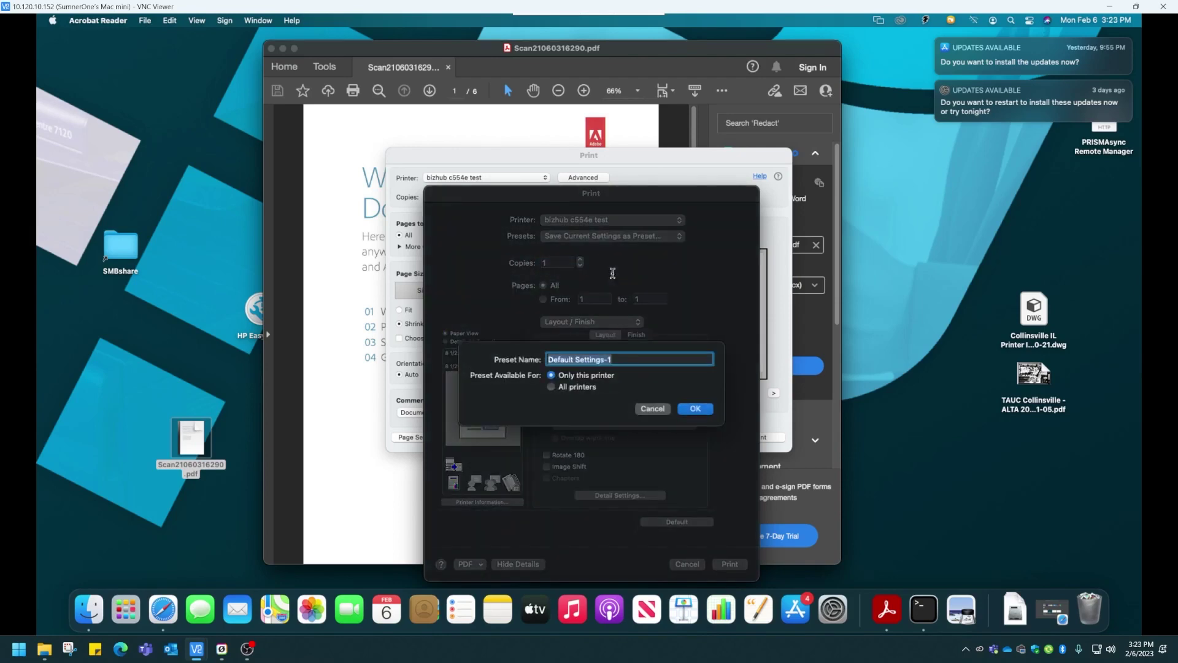
{"action": "type", "text": "single sided"}
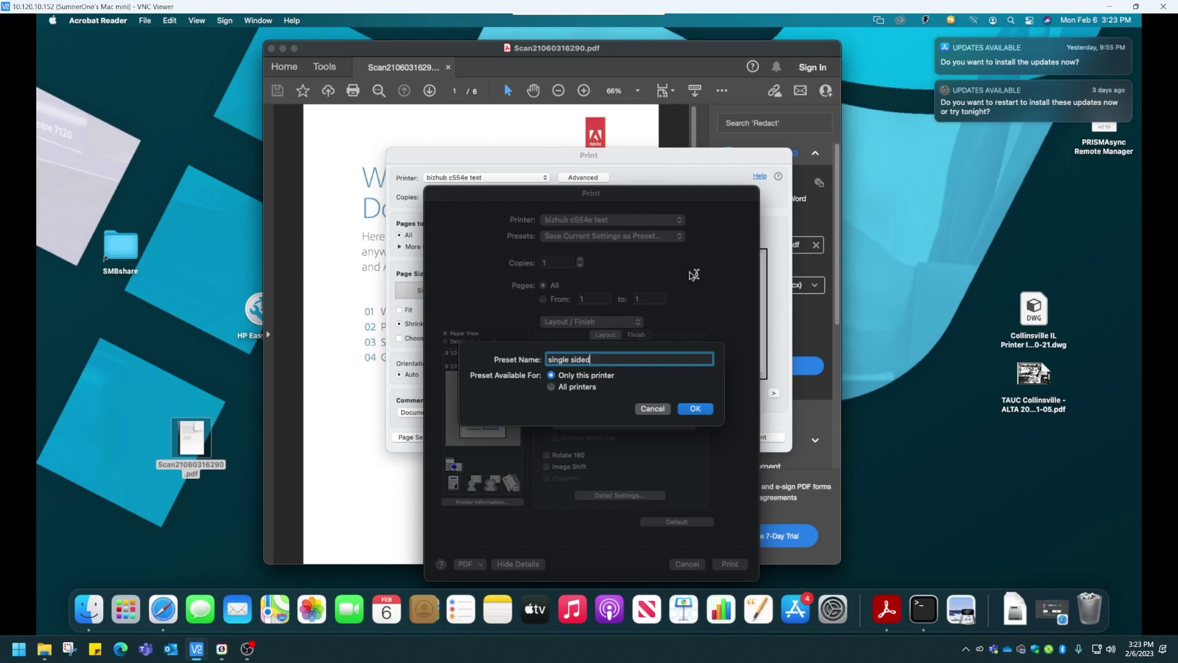
{"action": "left_click", "coordinate": [702, 412]}
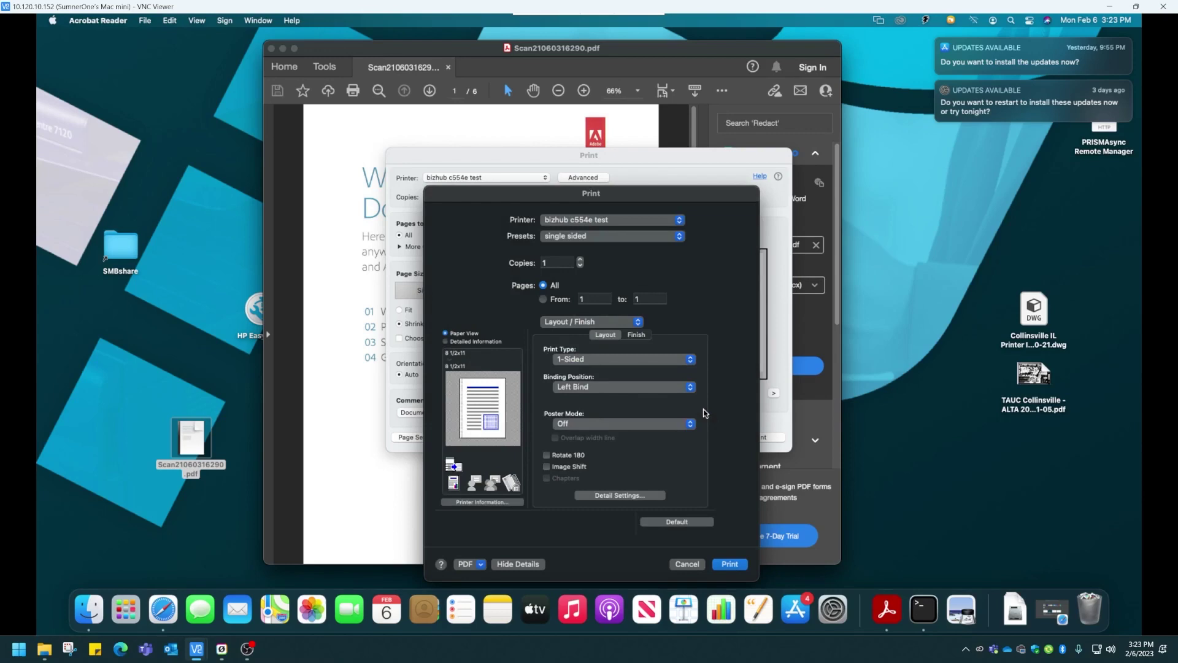
Set Select Color to Gray Scale in the printer's Quality panel
{"action": "left_click", "coordinate": [632, 322]}
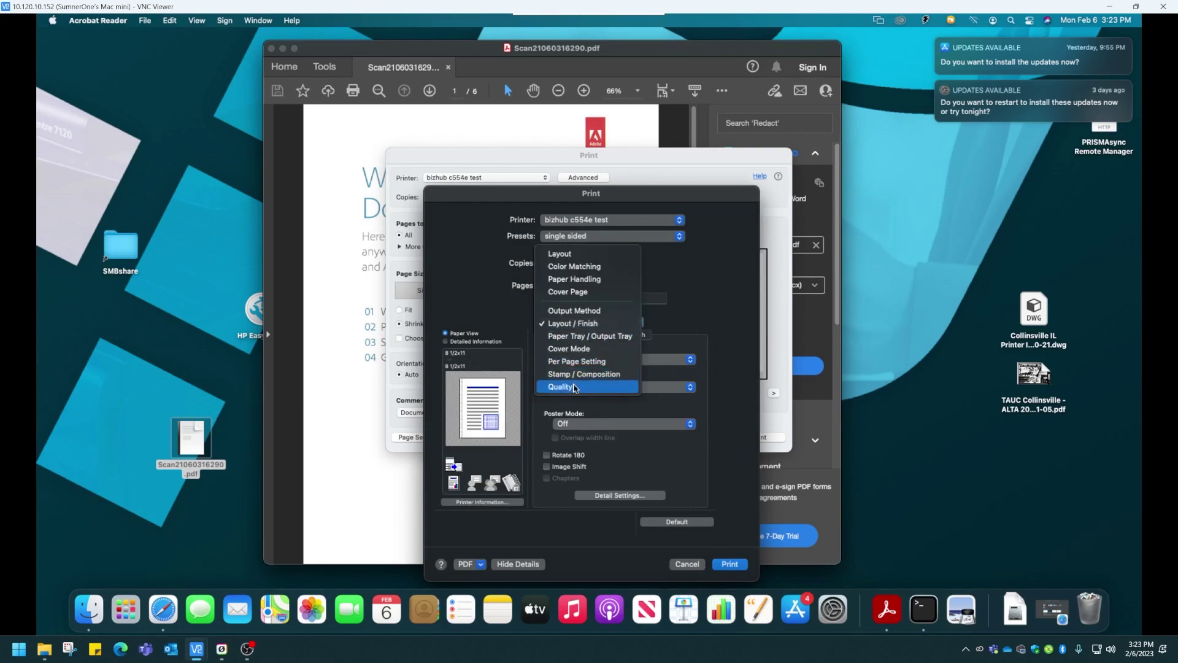
{"action": "left_click", "coordinate": [575, 386]}
{"action": "left_click", "coordinate": [621, 363]}
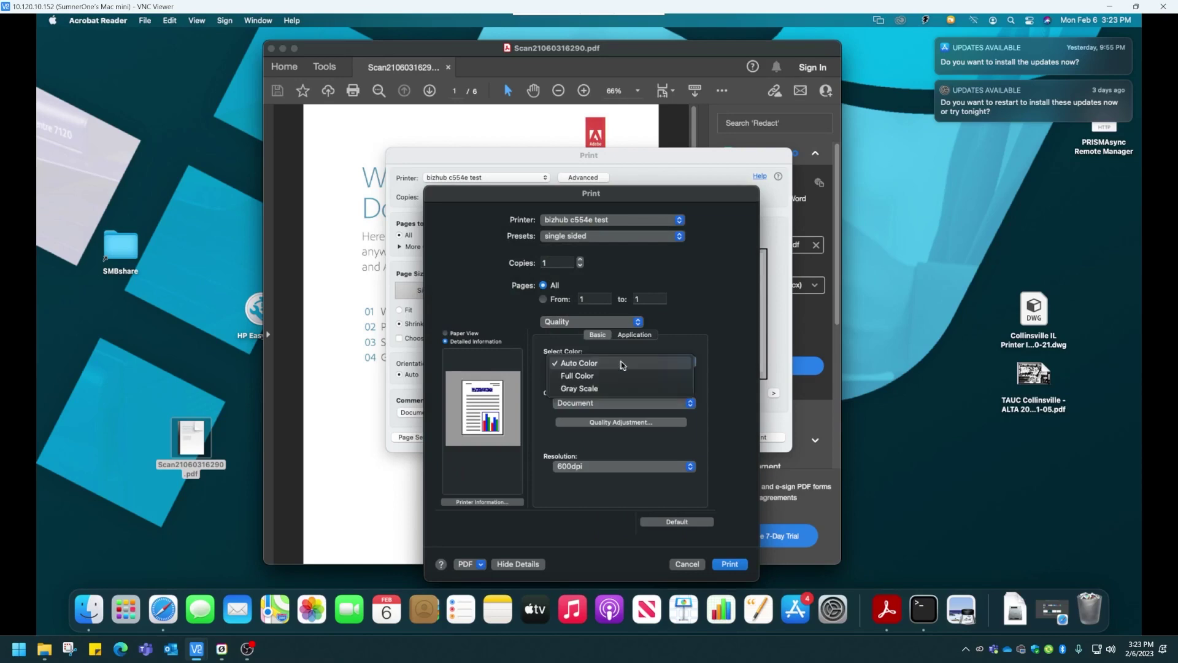
{"action": "left_click", "coordinate": [598, 389]}
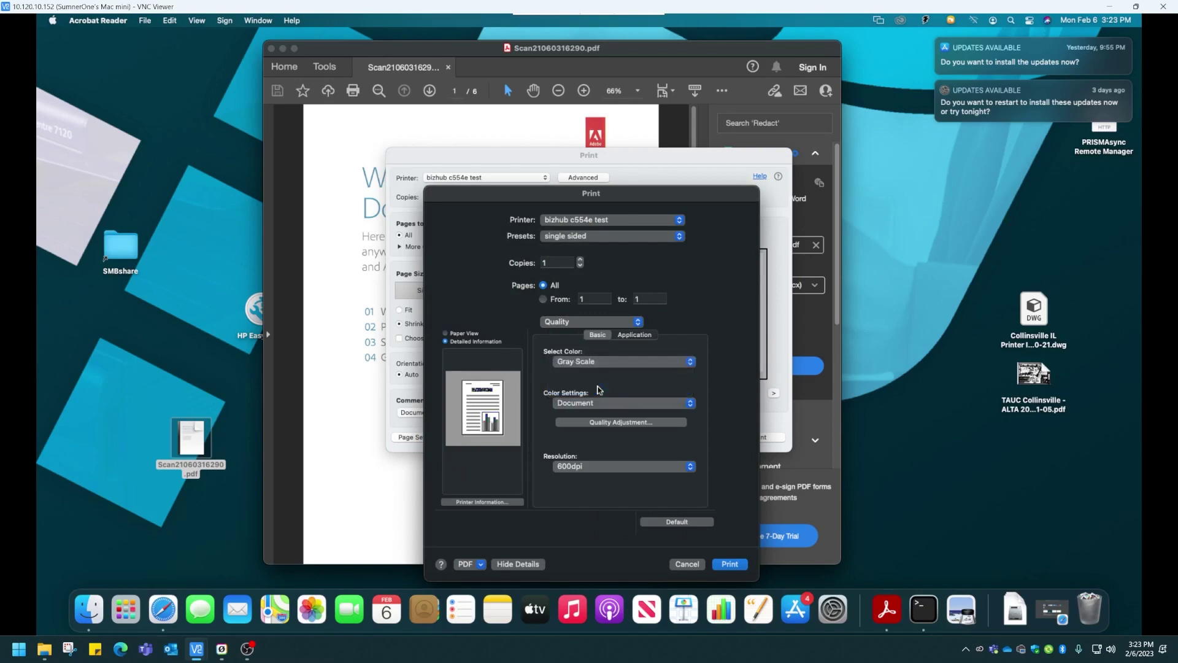
Save the current settings as a print preset named 'black and white'
{"action": "left_click", "coordinate": [595, 239]}
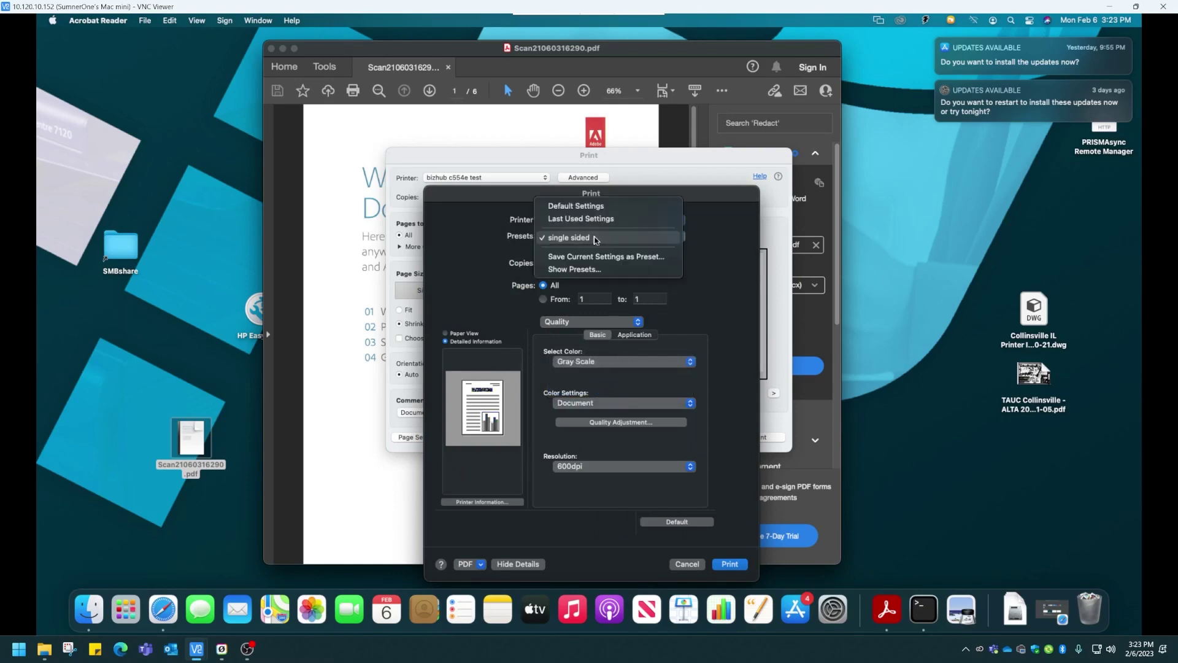
{"action": "left_click", "coordinate": [593, 257]}
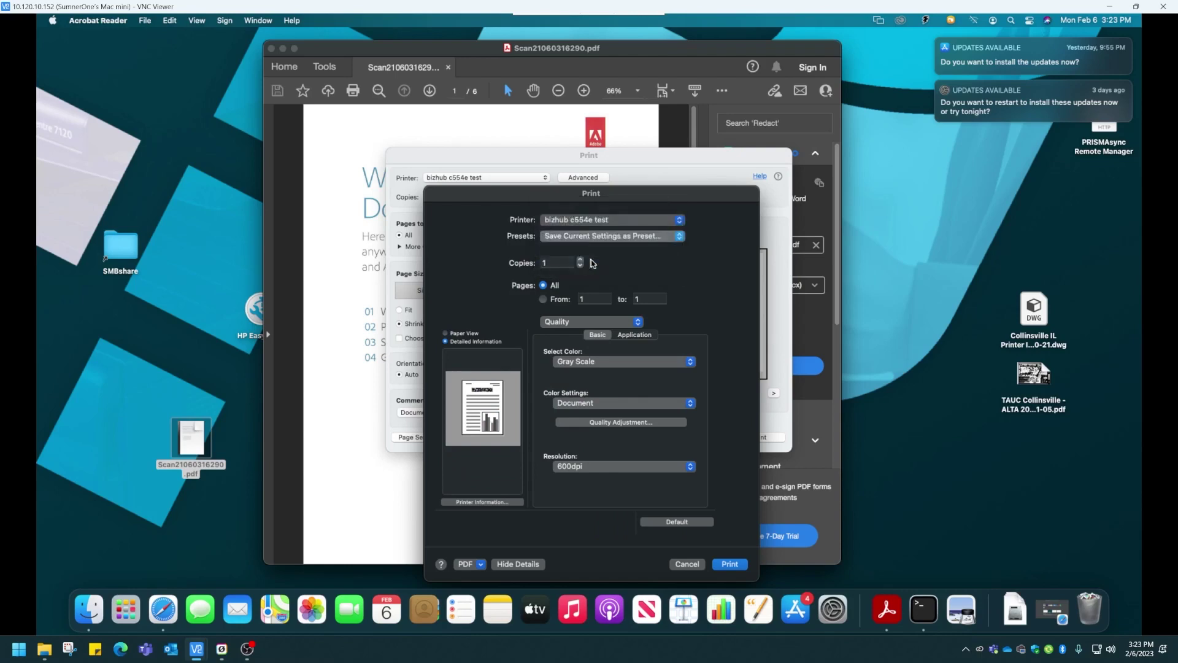
{"action": "type", "text": "bla"}
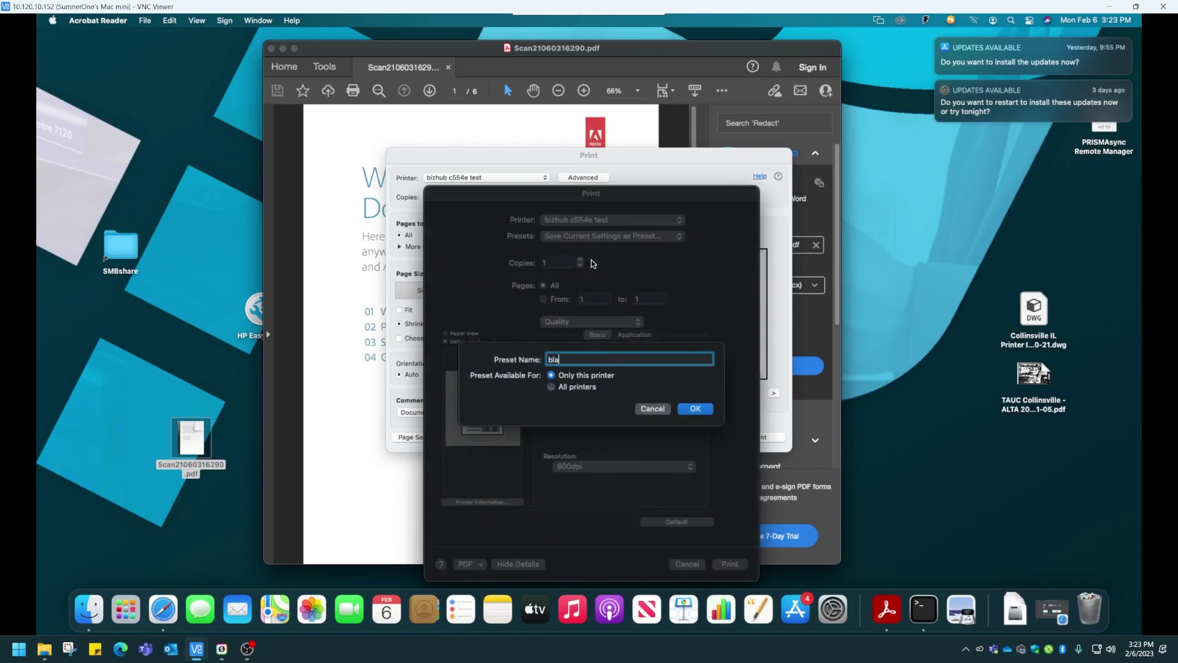
{"action": "type", "text": "ck and white"}
{"action": "left_click", "coordinate": [695, 408]}
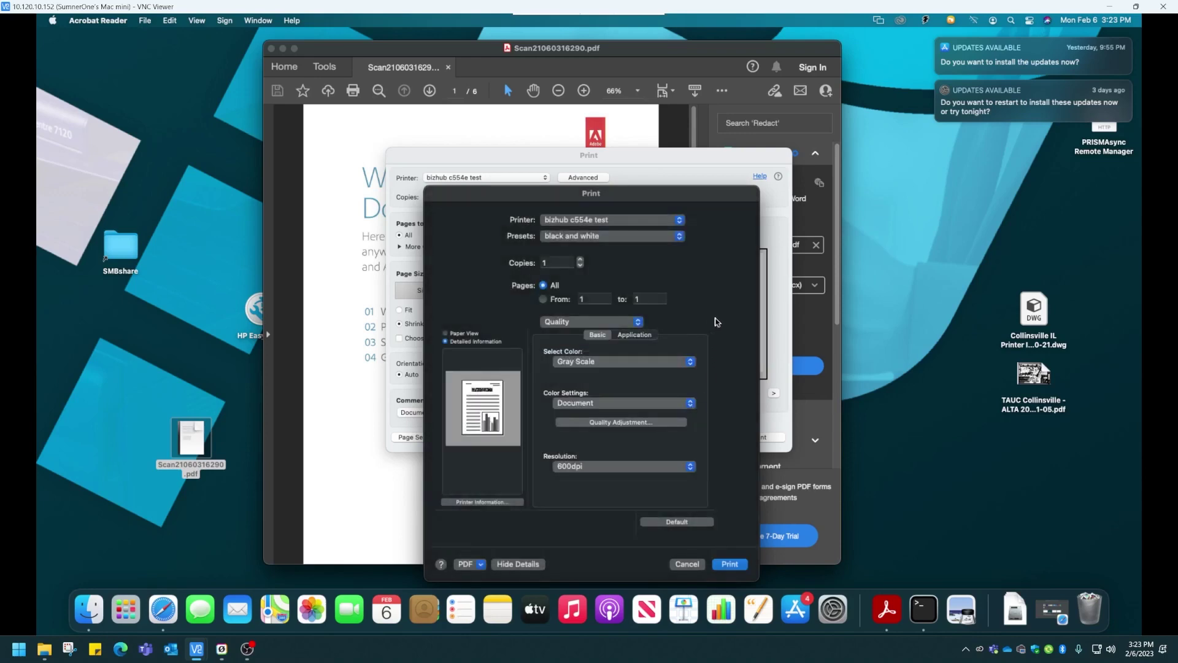
Reselect the 'single sided' preset, then cancel both print dialogs without printing
{"action": "left_click", "coordinate": [679, 238]}
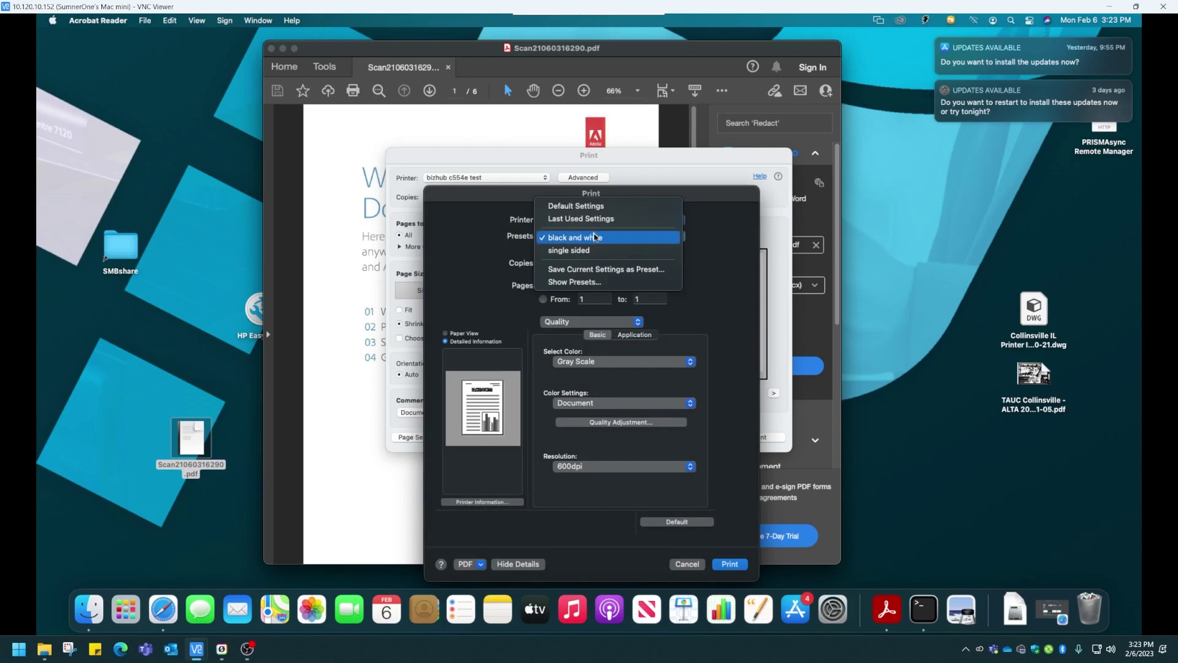
{"action": "left_click", "coordinate": [577, 251]}
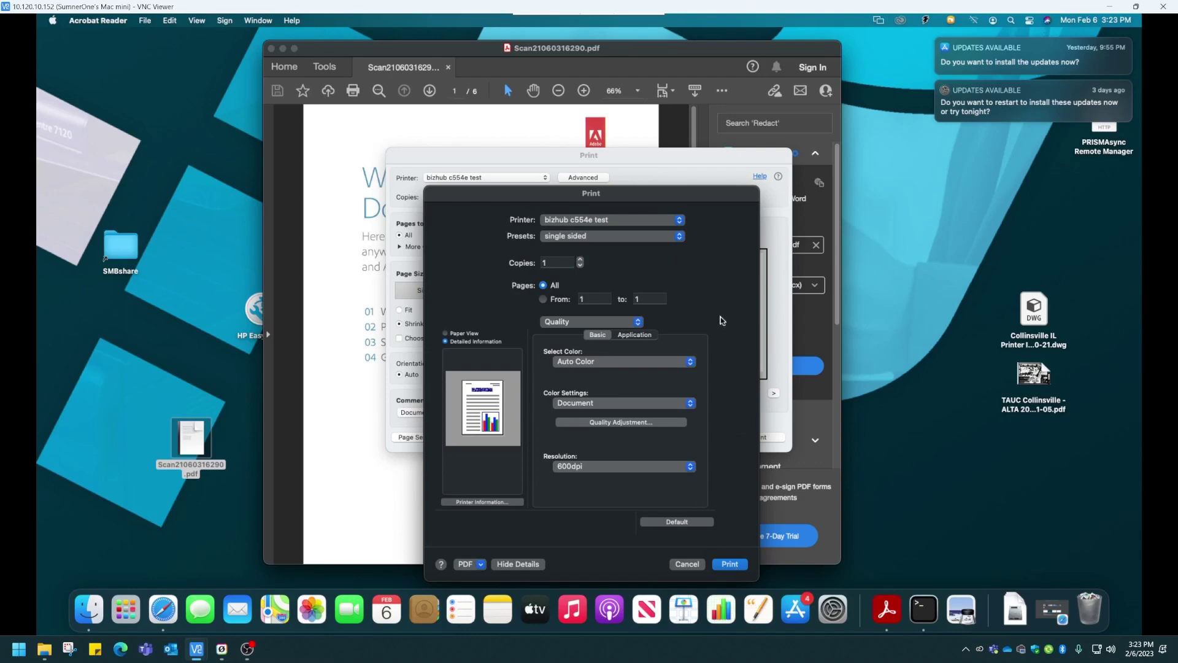
{"action": "left_click", "coordinate": [687, 564]}
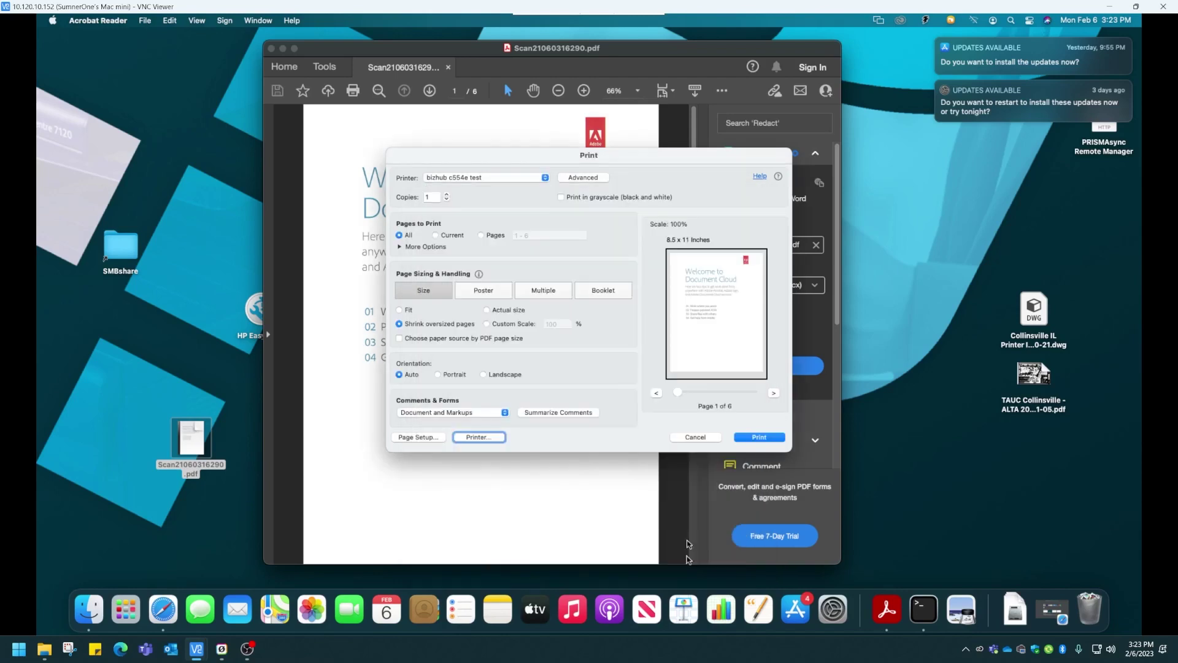
{"action": "left_click", "coordinate": [683, 437]}
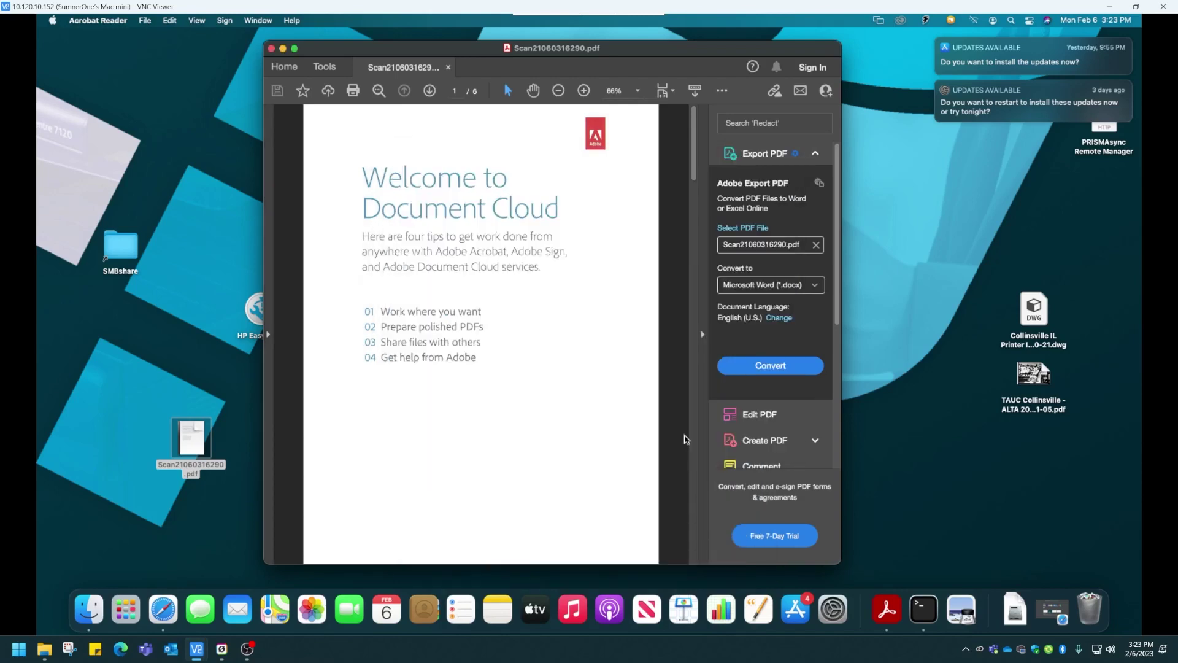
Minimize Acrobat and launch Terminal through a Spotlight search for 'terminal'
{"action": "left_click", "coordinate": [283, 48]}
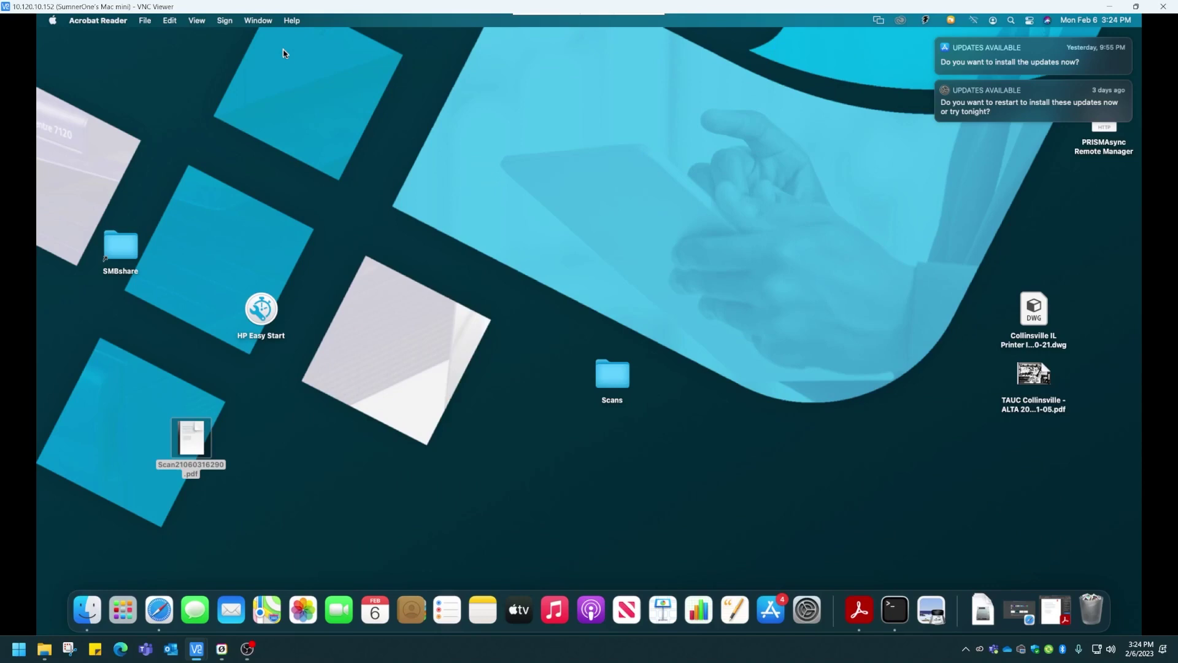
{"action": "left_click", "coordinate": [1011, 21]}
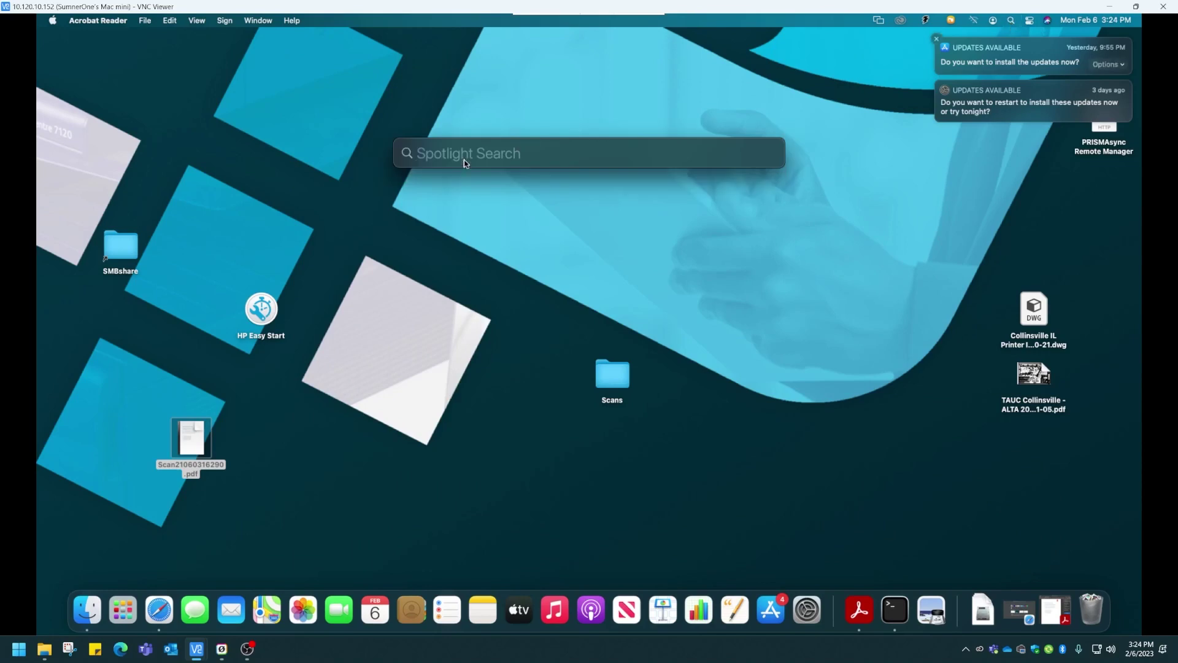
{"action": "type", "text": "te"}
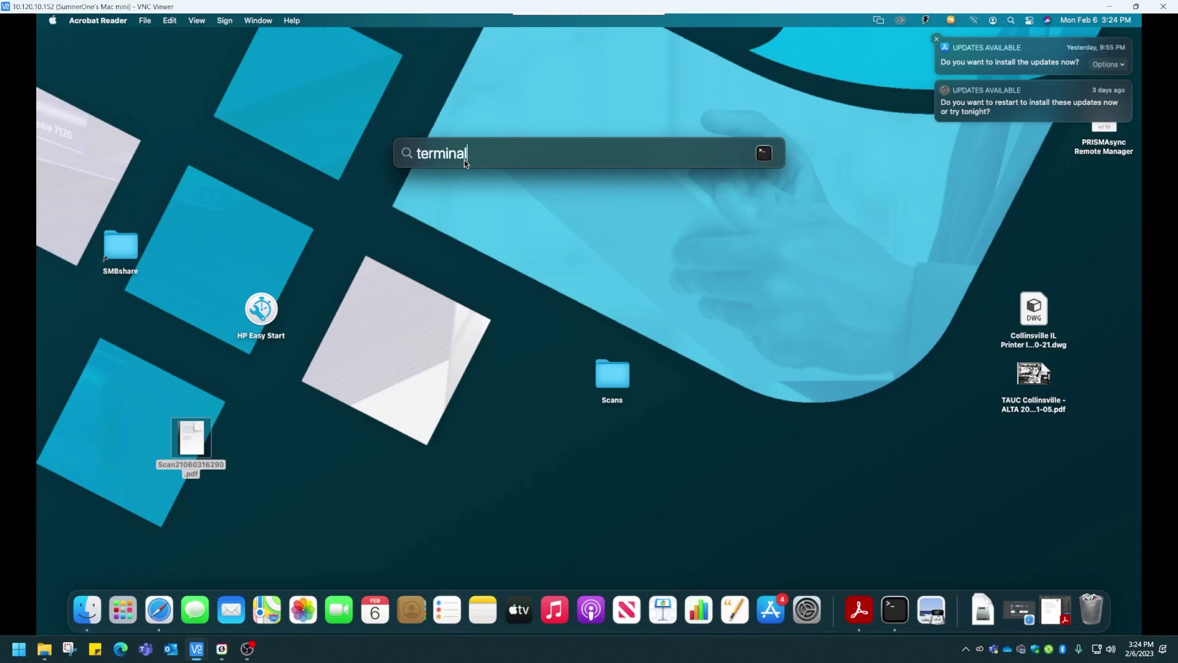
{"action": "type", "text": "rminal"}
{"action": "key", "text": "Return"}
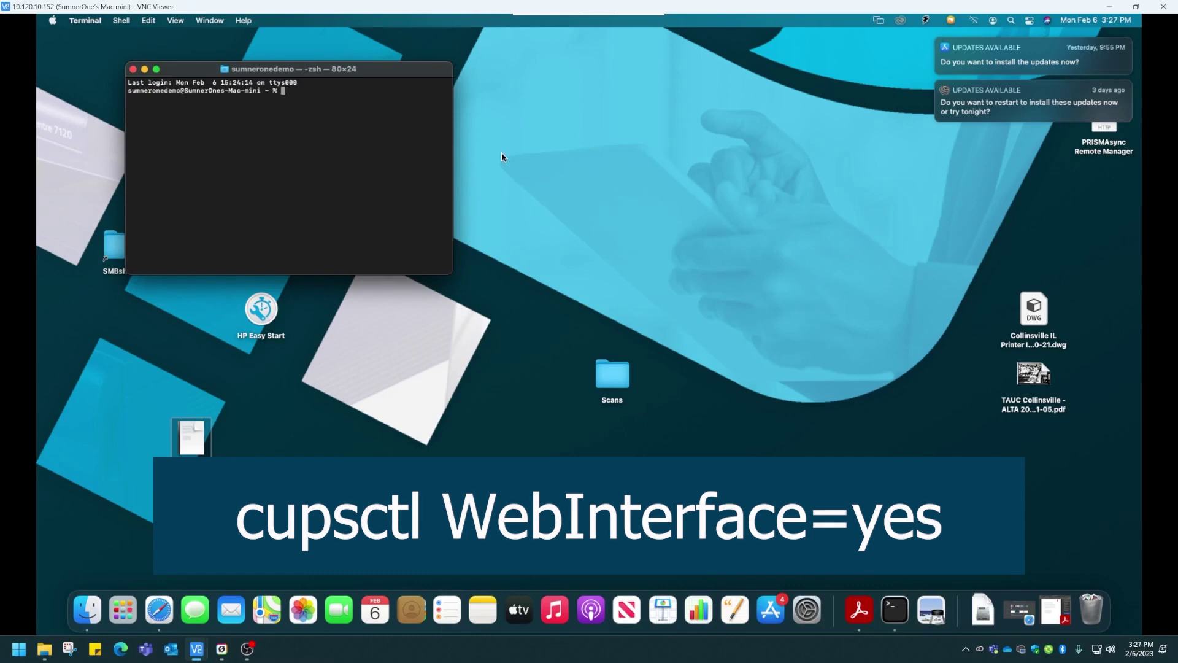
Run 'cupsctl WebInterface=yes' in Terminal, then close the Terminal window
{"action": "type", "text": "cupsctl WebInterface=yes"}
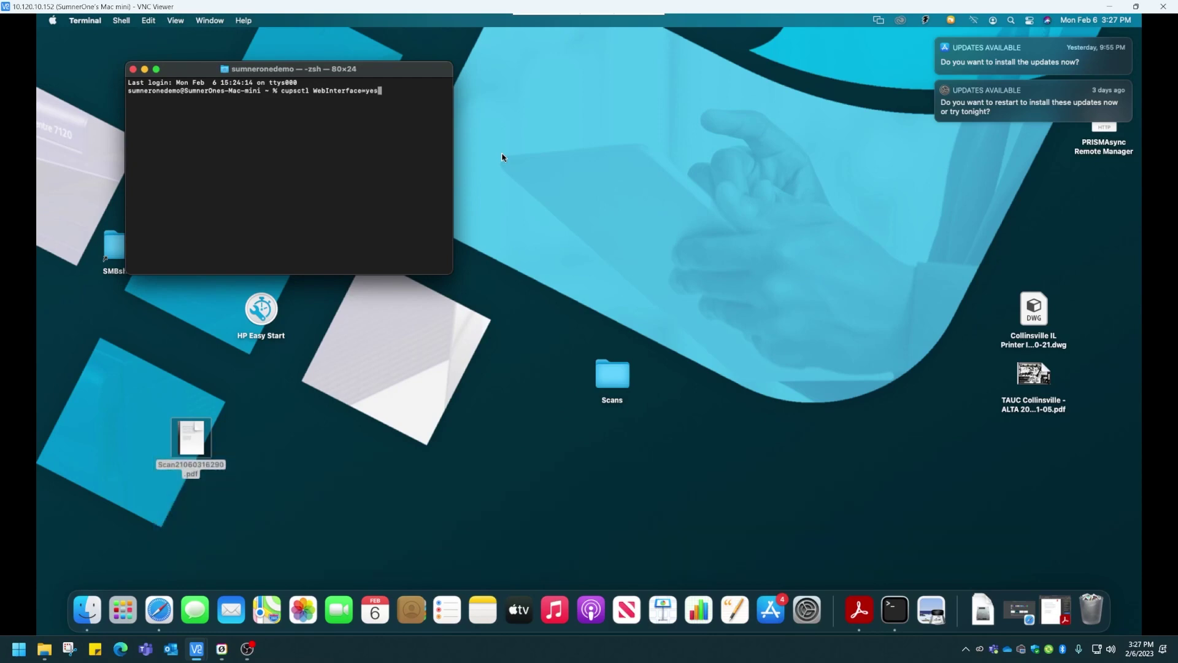
{"action": "key", "text": "Return"}
{"action": "left_click", "coordinate": [132, 69]}
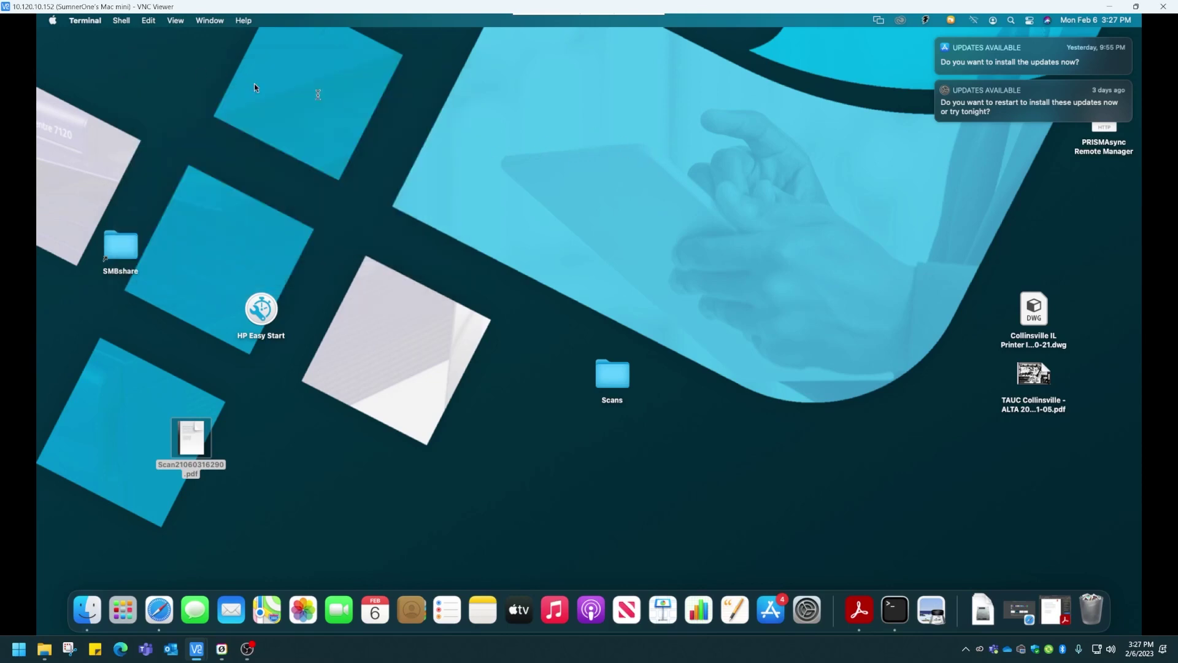
Load localhost:631/printers in Safari and open the bizhub_c554e_test printer's Administration menu
{"action": "left_click", "coordinate": [153, 617]}
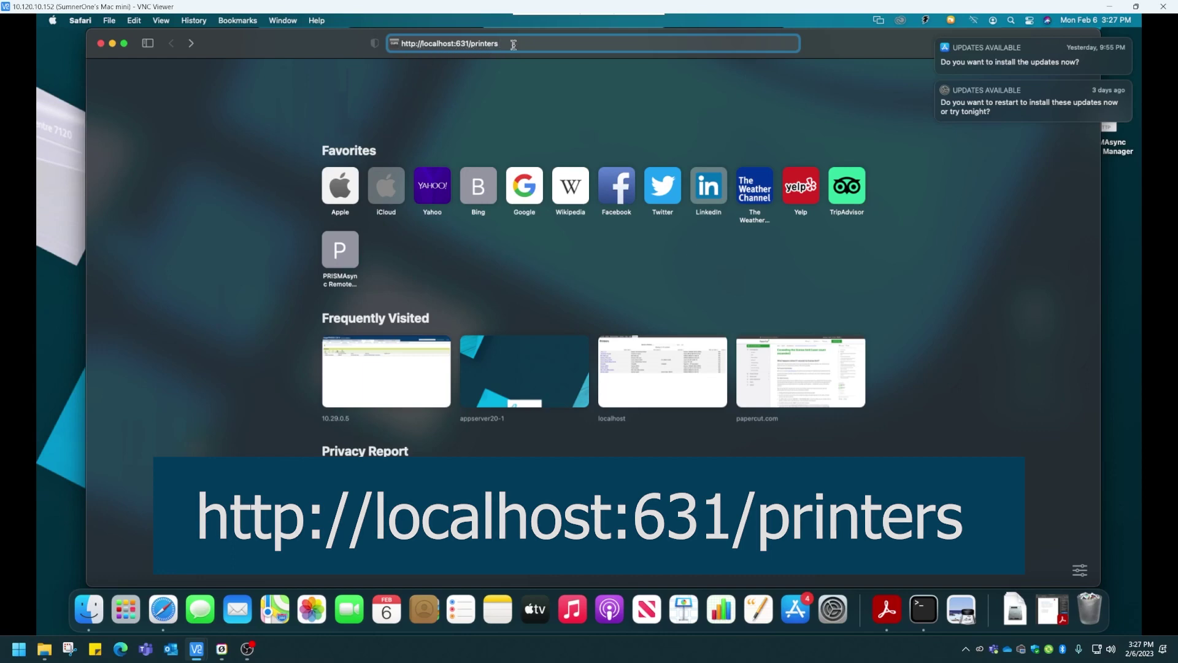
{"action": "key", "text": "Return"}
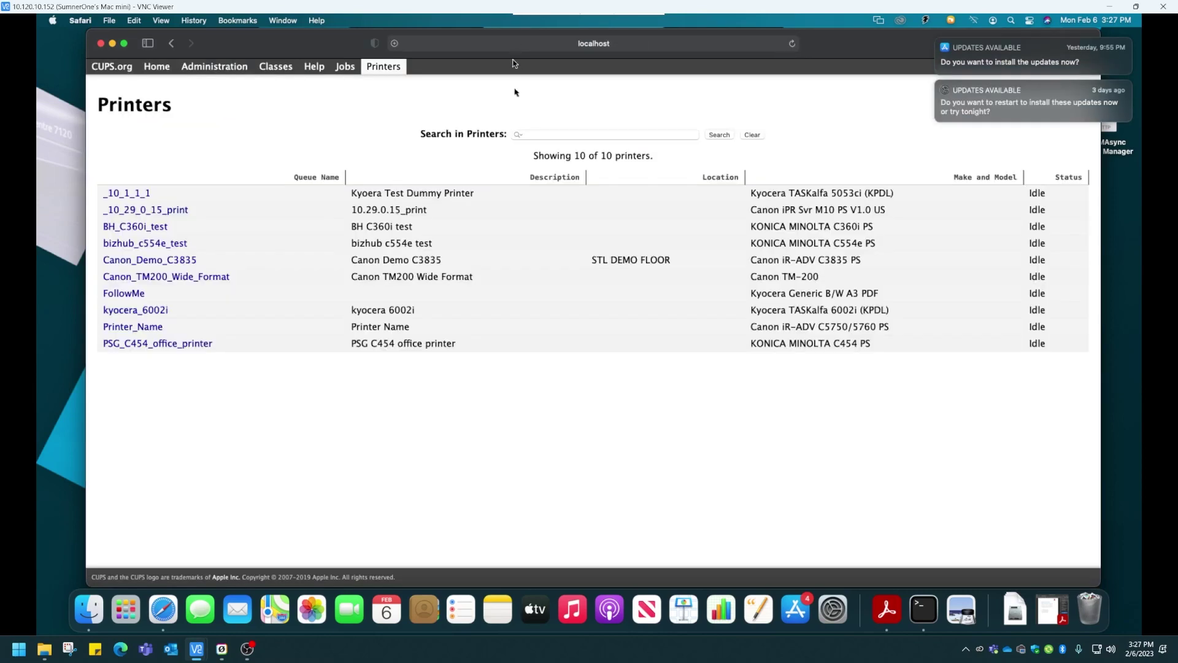
{"action": "left_click", "coordinate": [136, 244]}
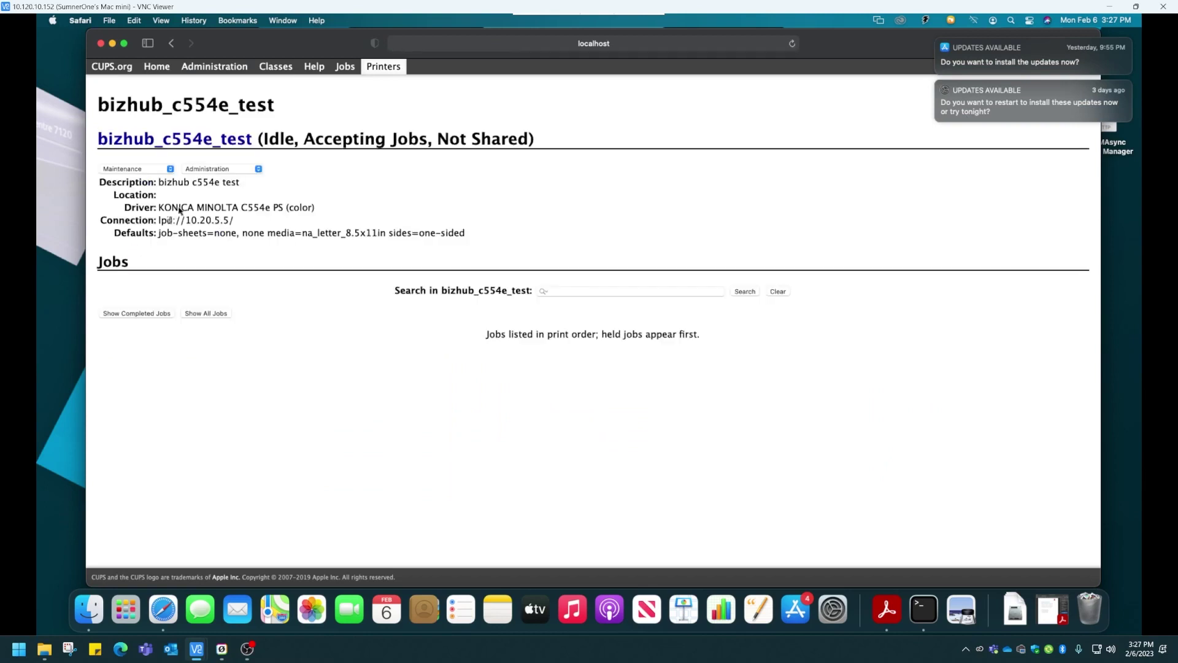
{"action": "left_click", "coordinate": [239, 170]}
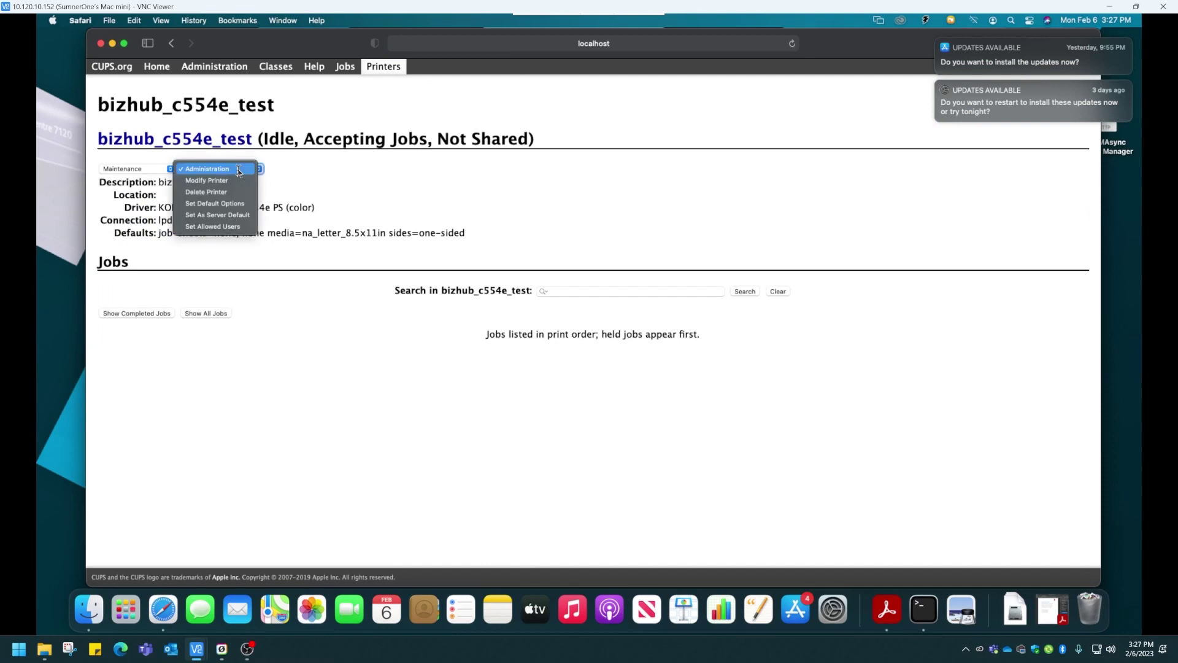
In Set Default Options, make the Finishing Options Print Type 1-Sided
{"action": "left_click", "coordinate": [236, 208]}
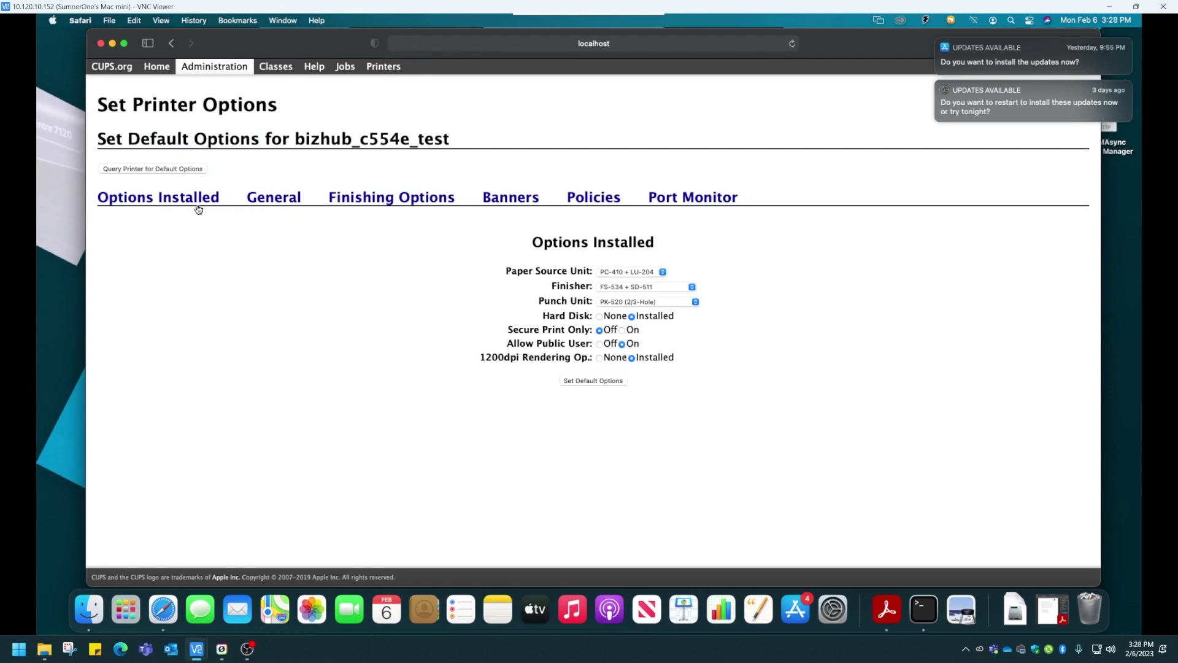
{"action": "left_click", "coordinate": [385, 200]}
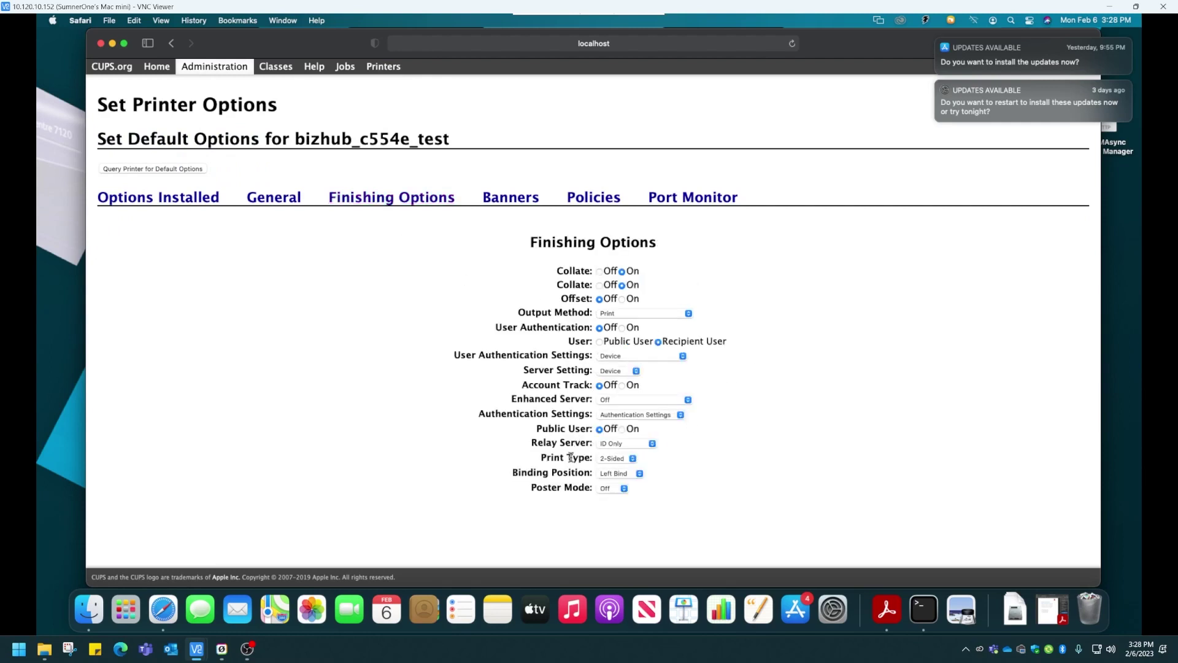
{"action": "left_click", "coordinate": [632, 460]}
{"action": "left_click", "coordinate": [624, 447]}
Set both Select Color defaults to Gray Scale
{"action": "scroll", "coordinate": [681, 437], "scroll_direction": "down", "scroll_amount": 10}
{"action": "scroll", "coordinate": [693, 434], "scroll_direction": "down", "scroll_amount": 15}
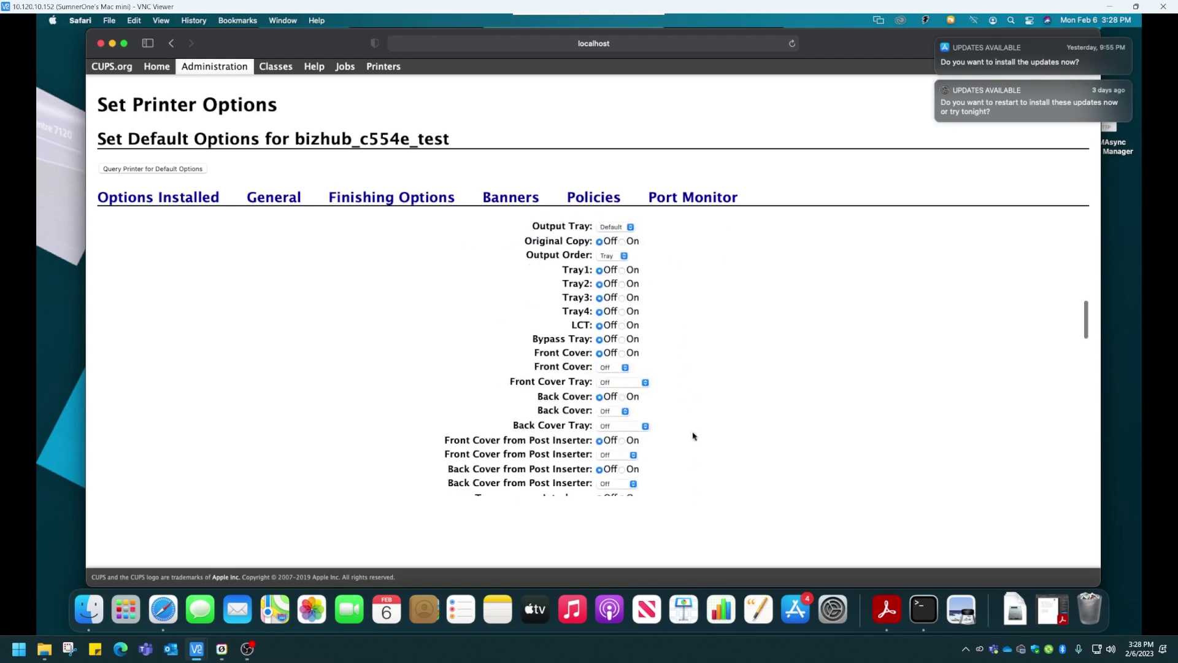
{"action": "scroll", "coordinate": [691, 436], "scroll_direction": "down", "scroll_amount": 10}
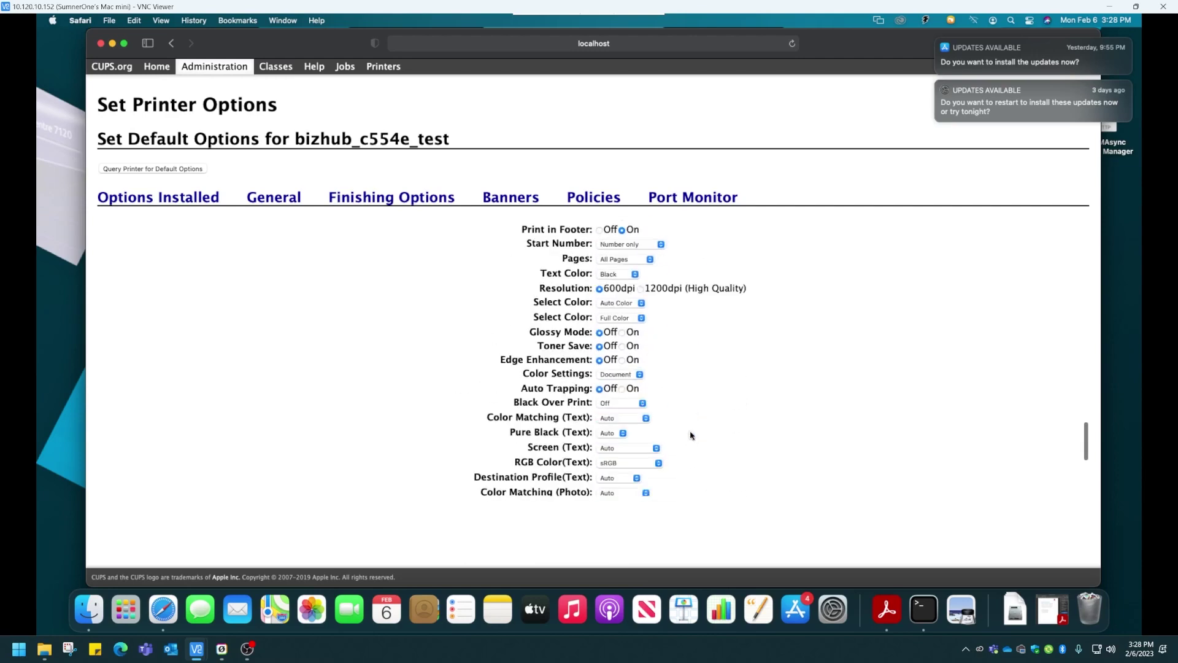
{"action": "scroll", "coordinate": [692, 427], "scroll_direction": "up", "scroll_amount": 3}
{"action": "left_click", "coordinate": [642, 309]}
{"action": "left_click", "coordinate": [637, 326]}
{"action": "left_click", "coordinate": [640, 318]}
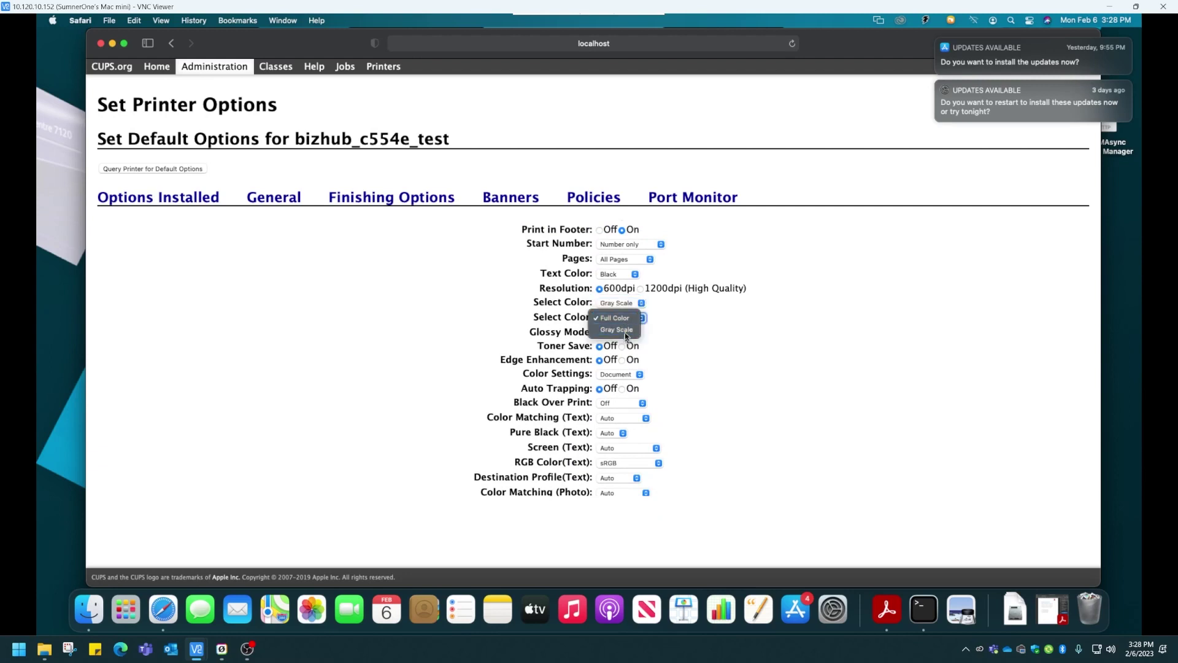
{"action": "left_click", "coordinate": [625, 331]}
Submit the grayscale defaults, which conflict with Simulation Profile Auto, and close Safari
{"action": "scroll", "coordinate": [730, 351], "scroll_direction": "down", "scroll_amount": 5}
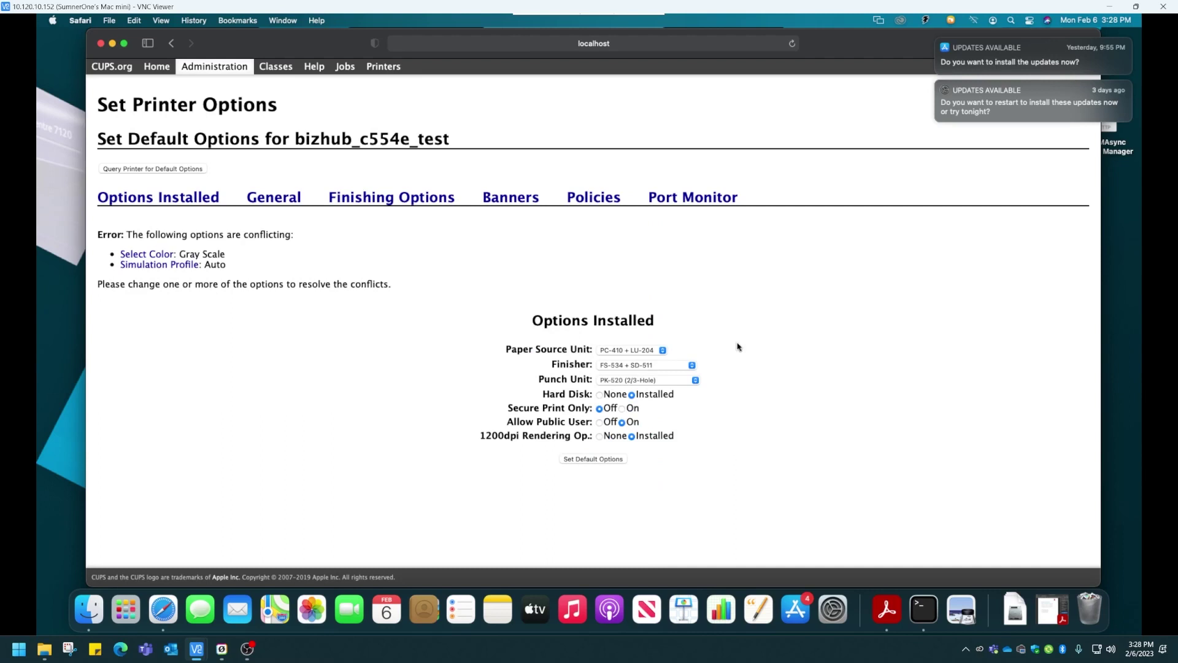
{"action": "left_click", "coordinate": [101, 43]}
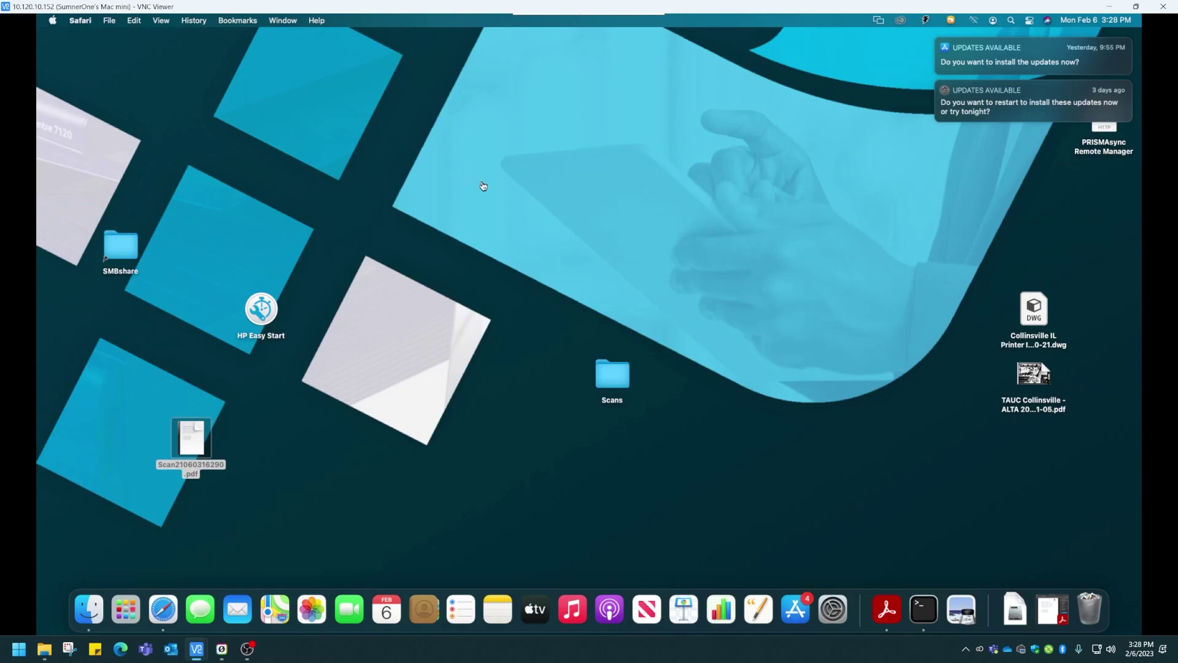